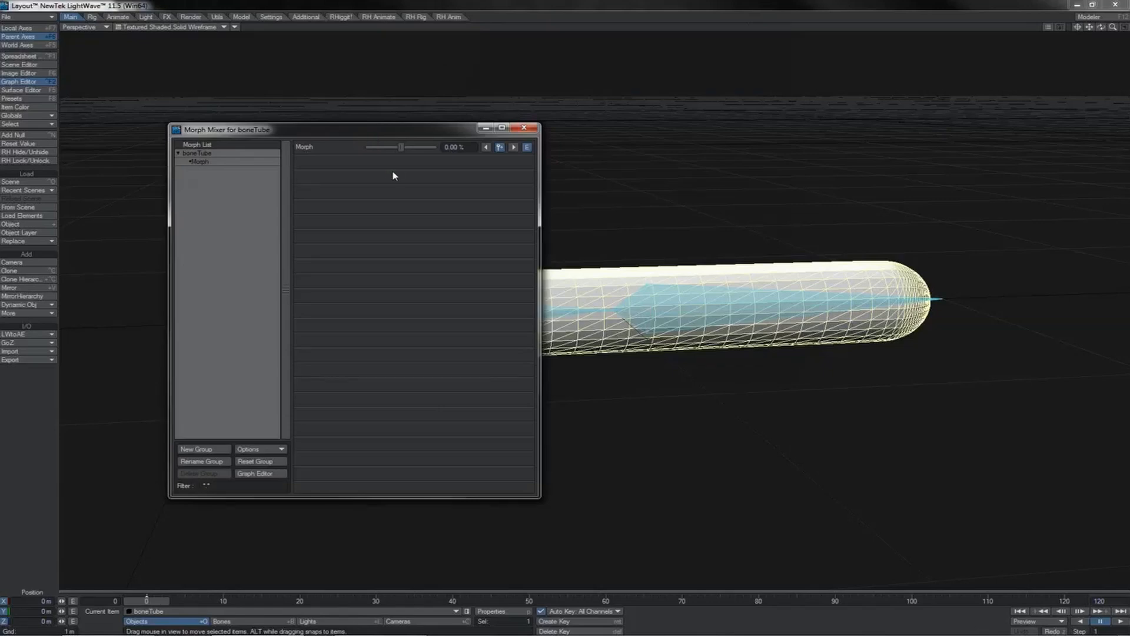
# Step: Preview the Morph endomorph's effect on the boneTube object and close the Morph Mixer
pyautogui.moveTo(403, 150); pyautogui.dragTo(428, 153)
pyautogui.click(524, 128)
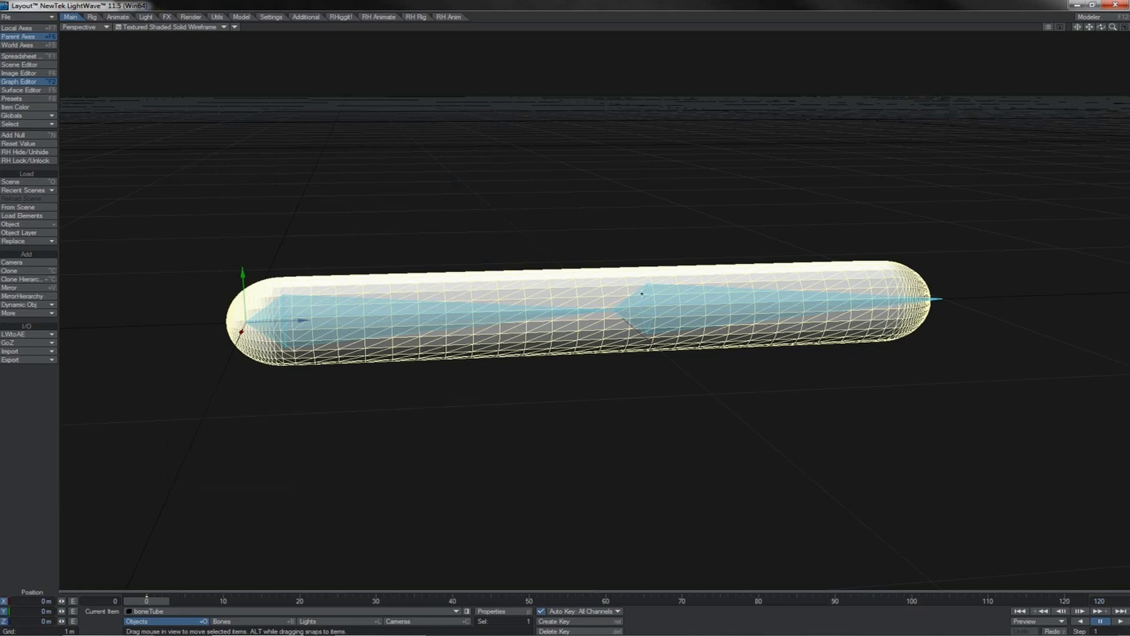
# Step: Add a JointMorphPlus displacement to boneTube, open its settings and move them clear of the second bone
pyautogui.press('p')
pyautogui.click(551, 274)
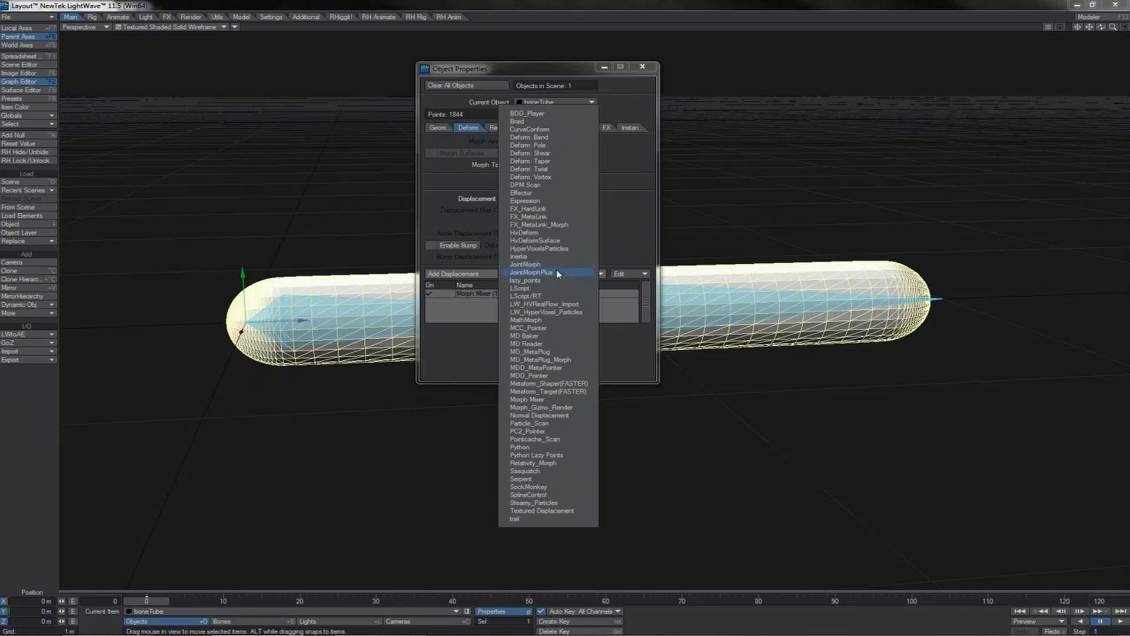
pyautogui.click(557, 274)
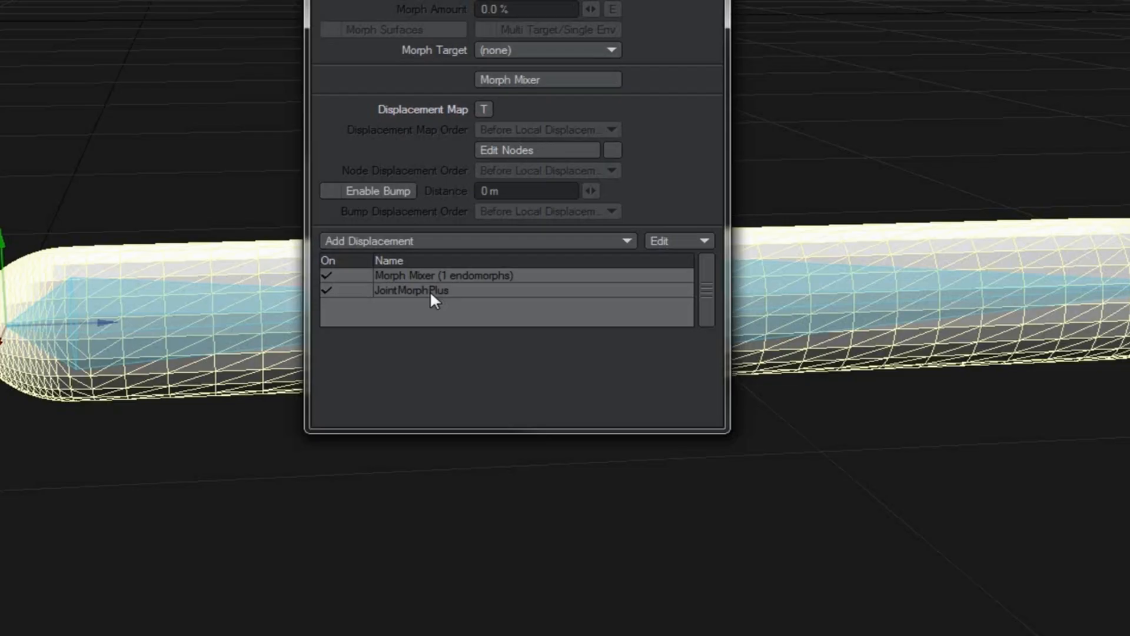
pyautogui.doubleClick(488, 302)
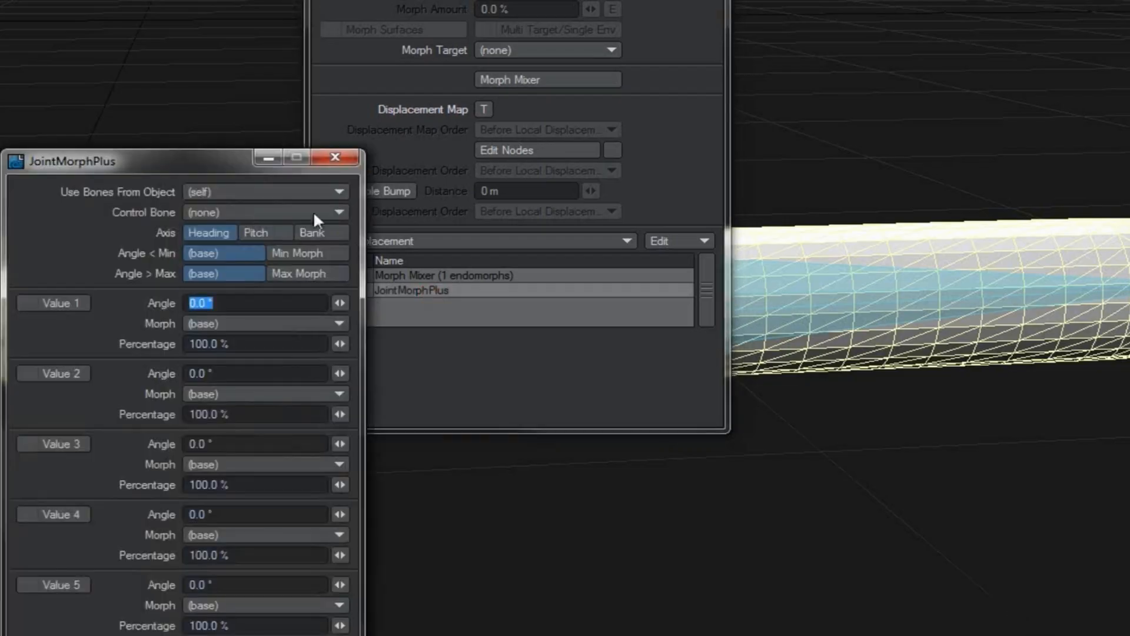
pyautogui.moveTo(179, 161); pyautogui.dragTo(390, 33)
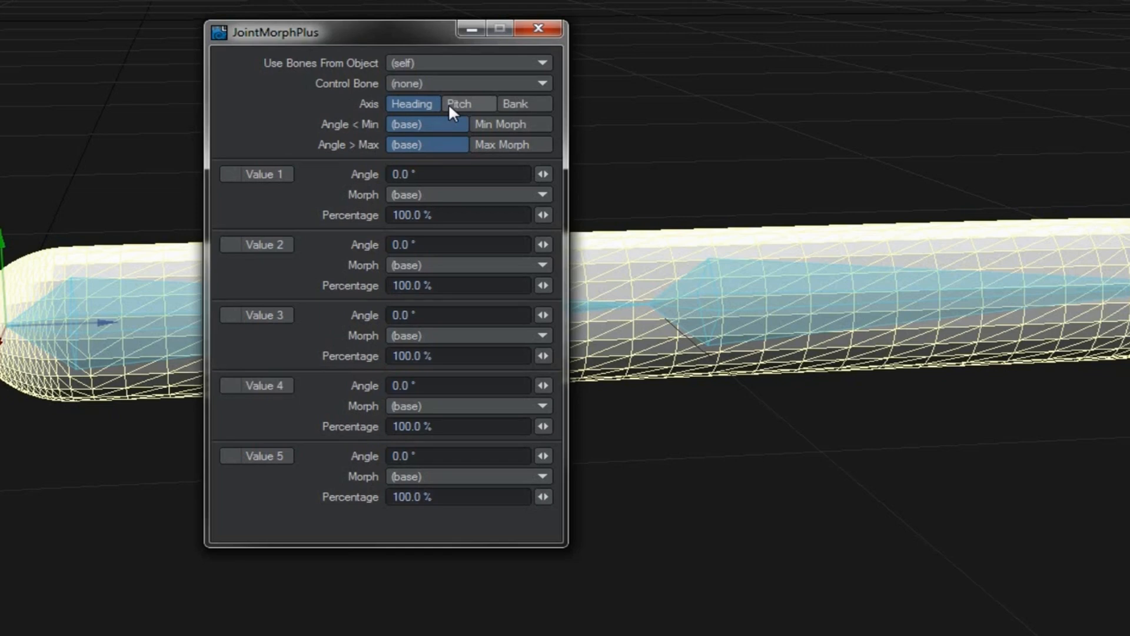
# Step: Keep the bone source at (self), set the control bone to Bone (2) on the Pitch axis, and test-rotate that bone
pyautogui.click(436, 65)
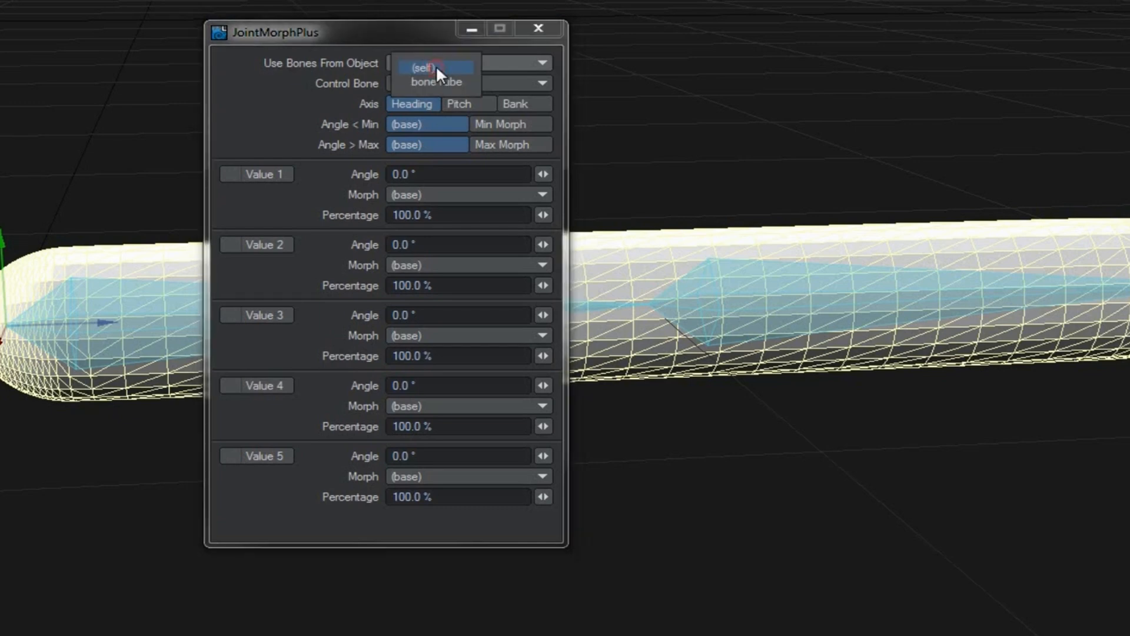
pyautogui.click(378, 34)
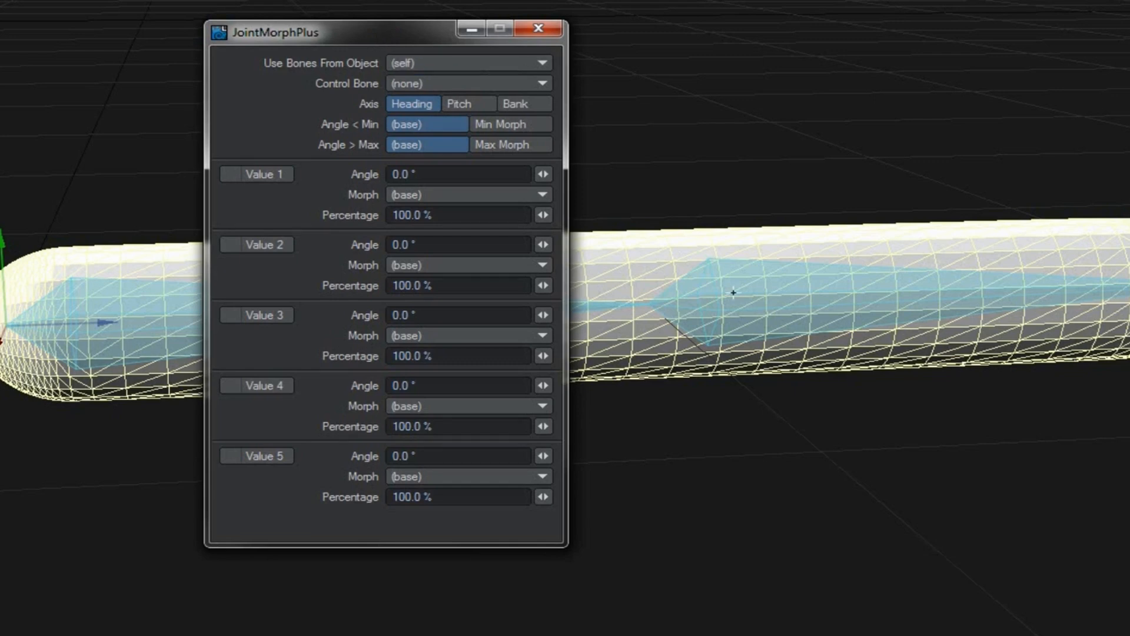
pyautogui.click(499, 82)
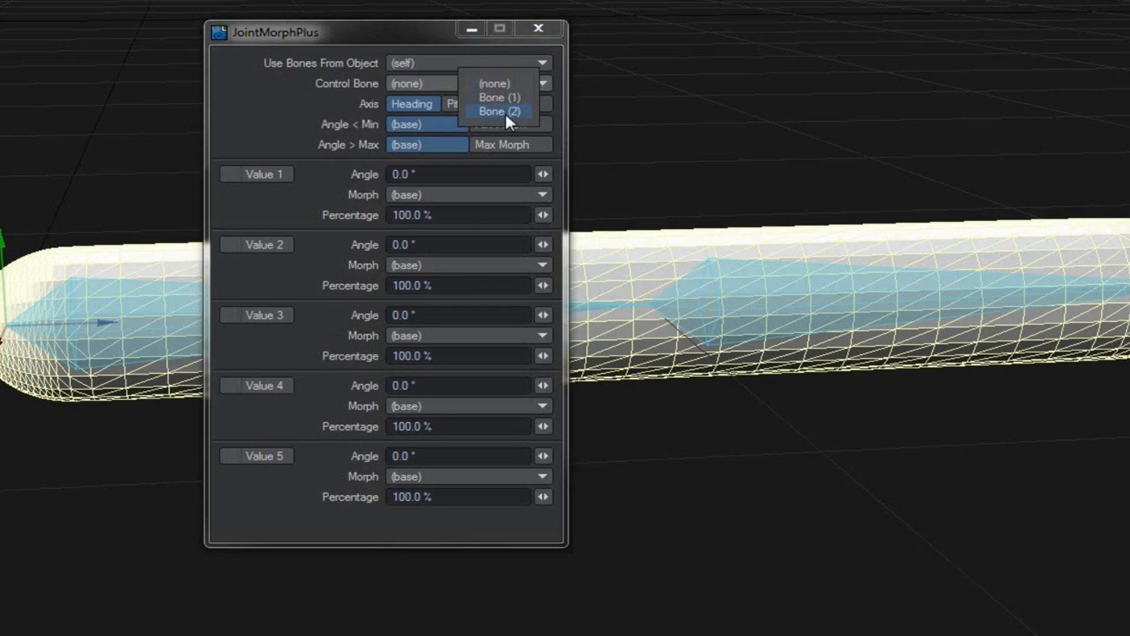
pyautogui.click(505, 112)
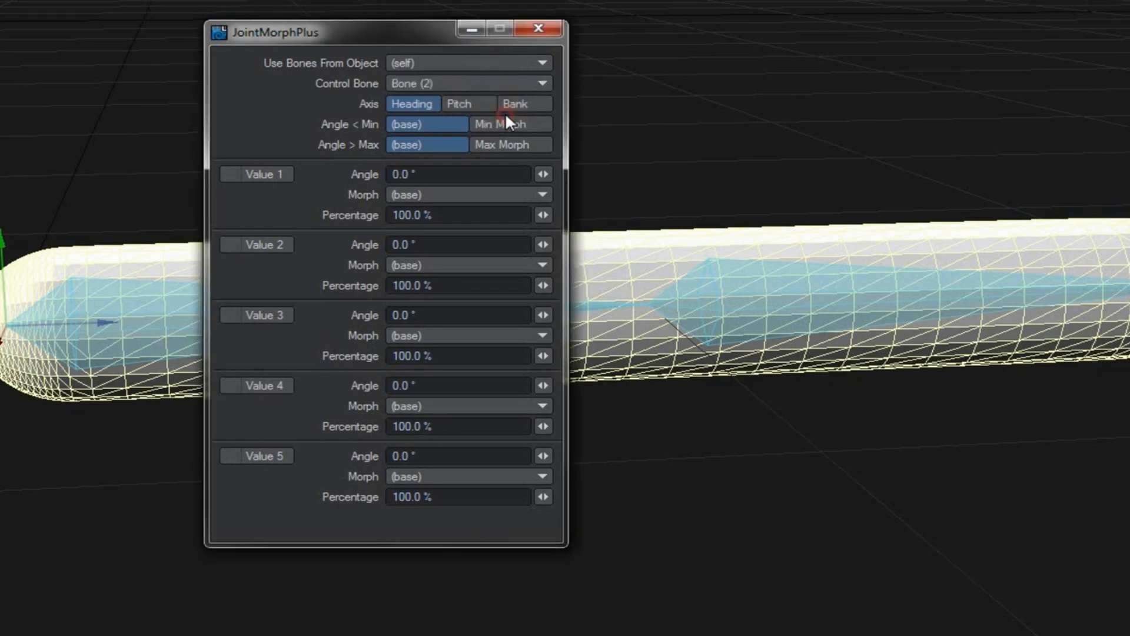
pyautogui.click(462, 104)
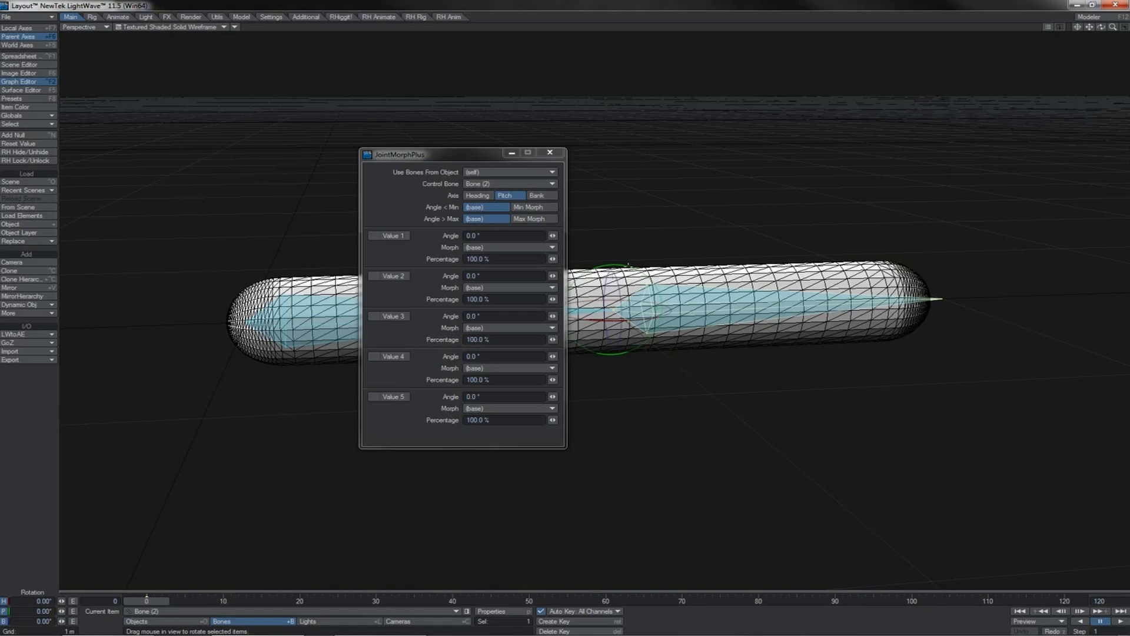
pyautogui.moveTo(628, 266); pyautogui.dragTo(706, 301)
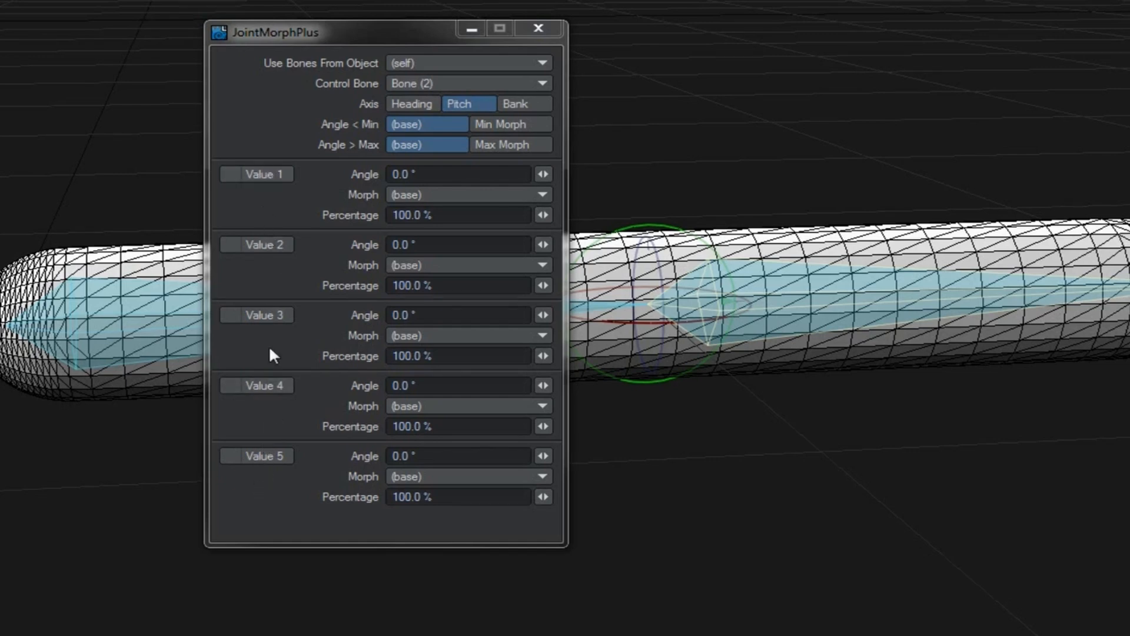
# Step: Enable Value 1 at 0° with the (base) morph and a percentage of 0%
pyautogui.click(263, 176)
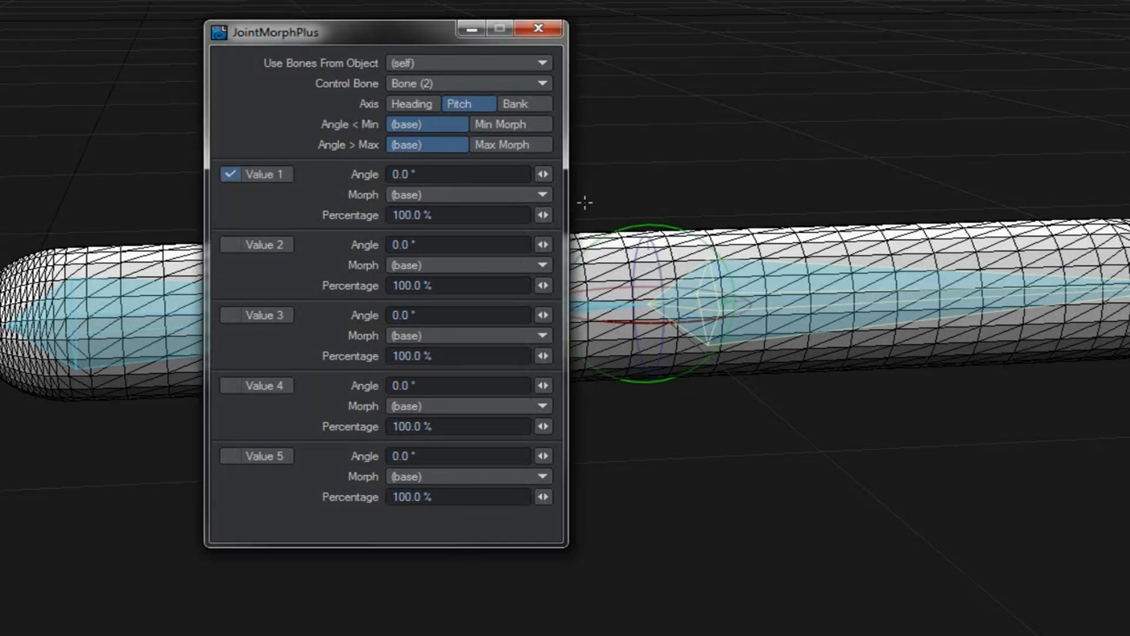
pyautogui.click(426, 194)
pyautogui.click(426, 203)
pyautogui.moveTo(434, 215); pyautogui.dragTo(354, 213)
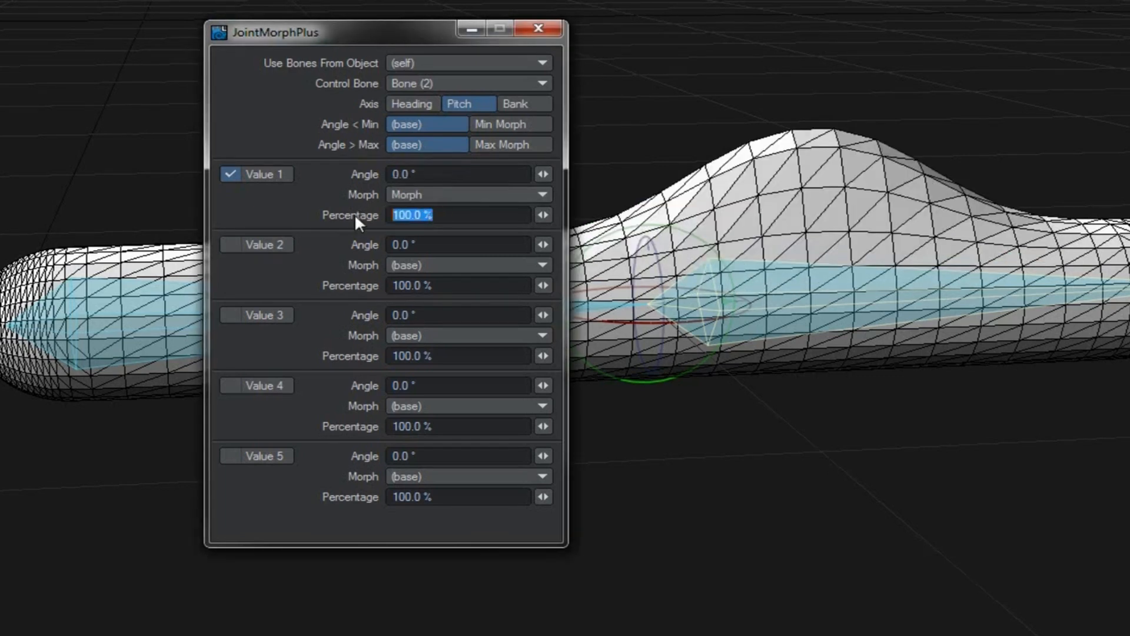
pyautogui.write('0')
pyautogui.press('Return')
pyautogui.click(421, 197)
pyautogui.click(425, 186)
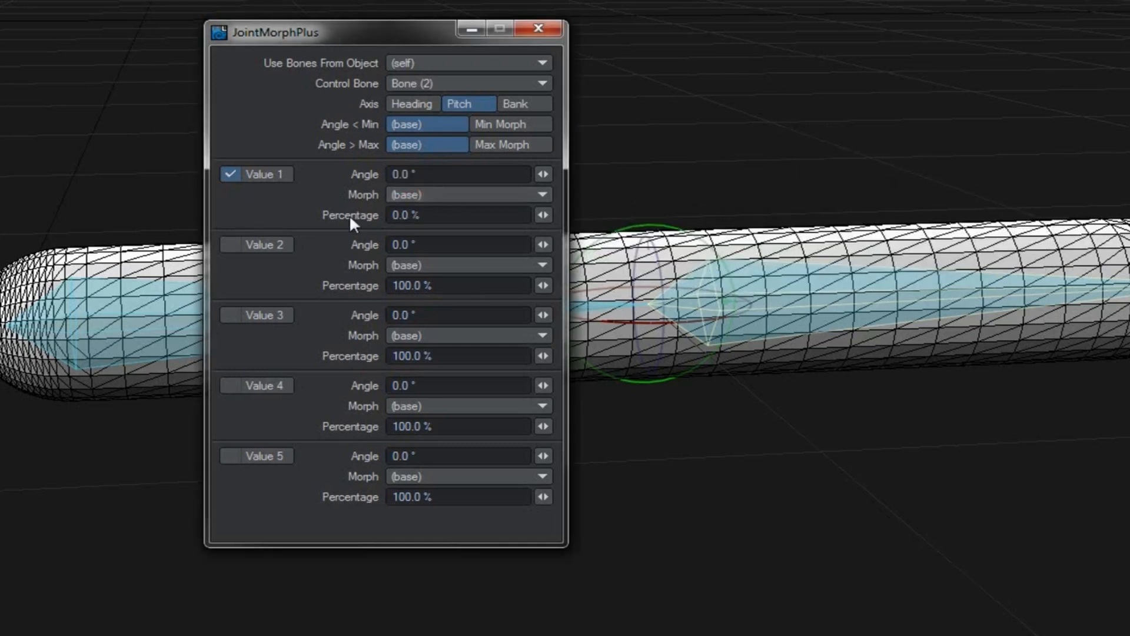
# Step: Enable Value 2 at an angle of 100° with the Morph target, checking the bone's pitch range
pyautogui.click(277, 242)
pyautogui.click(434, 244)
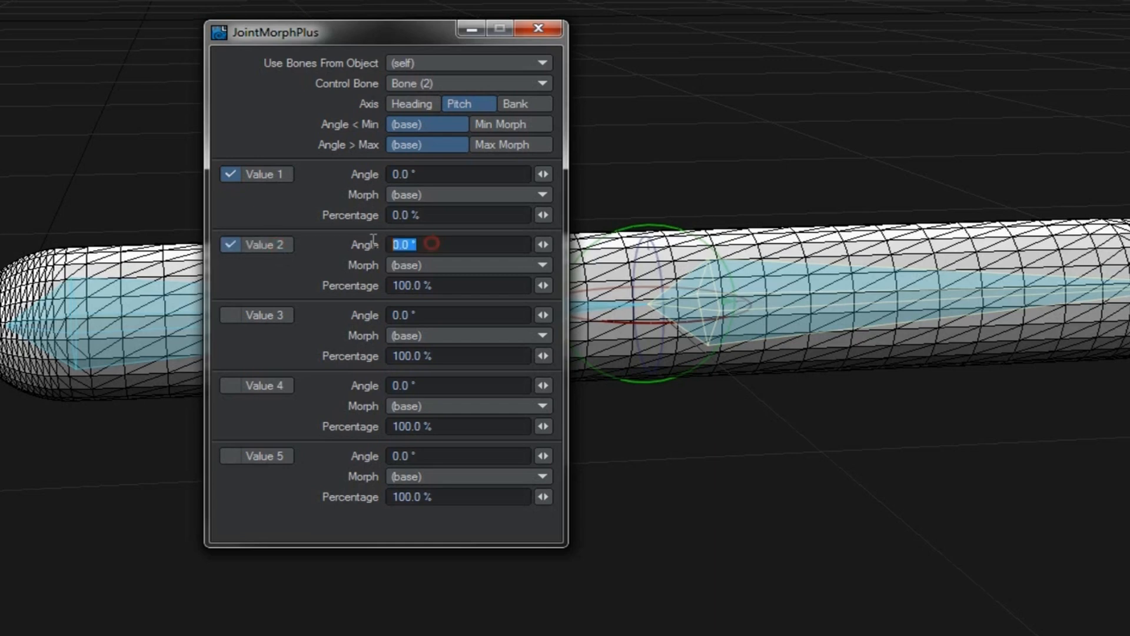
pyautogui.write('100')
pyautogui.press('Return')
pyautogui.moveTo(681, 226); pyautogui.dragTo(735, 234)
pyautogui.moveTo(734, 234); pyautogui.dragTo(728, 232)
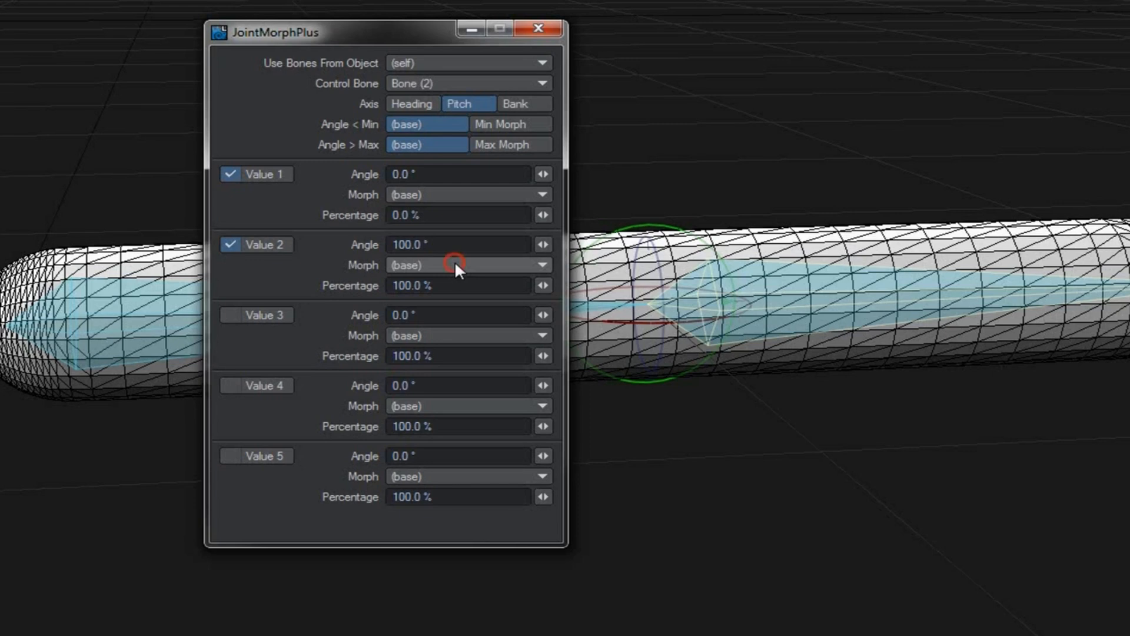
pyautogui.click(455, 264)
pyautogui.click(468, 280)
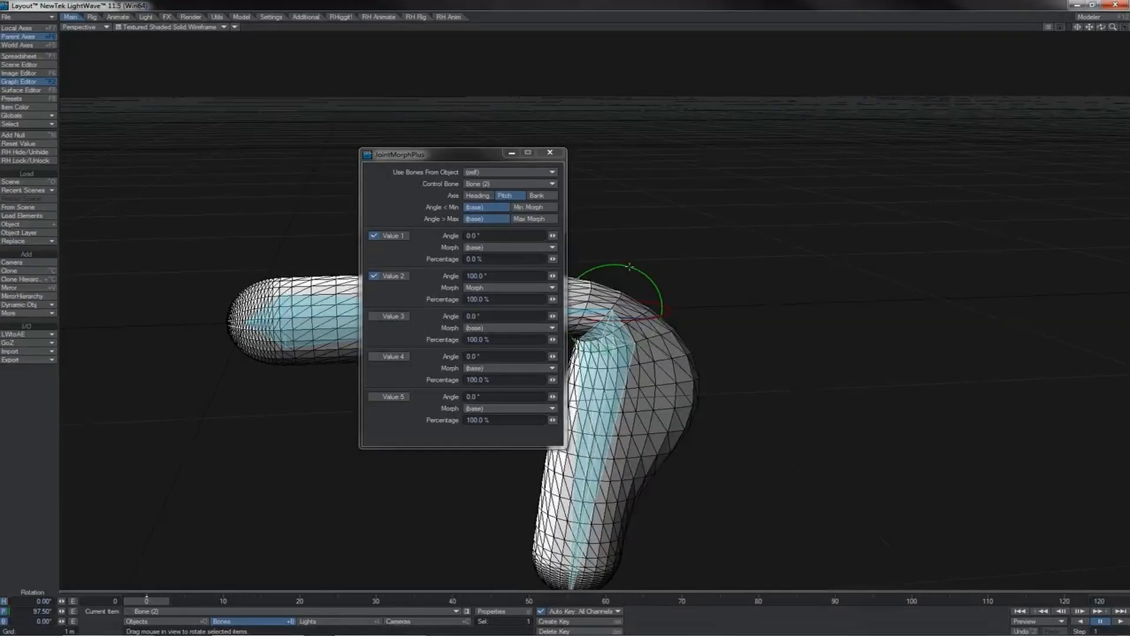
# Step: Pitch Bone (2) with Value 1 disabled and re-enabled to compare how the morph blends in
pyautogui.moveTo(730, 242); pyautogui.dragTo(664, 285)
pyautogui.click(405, 252)
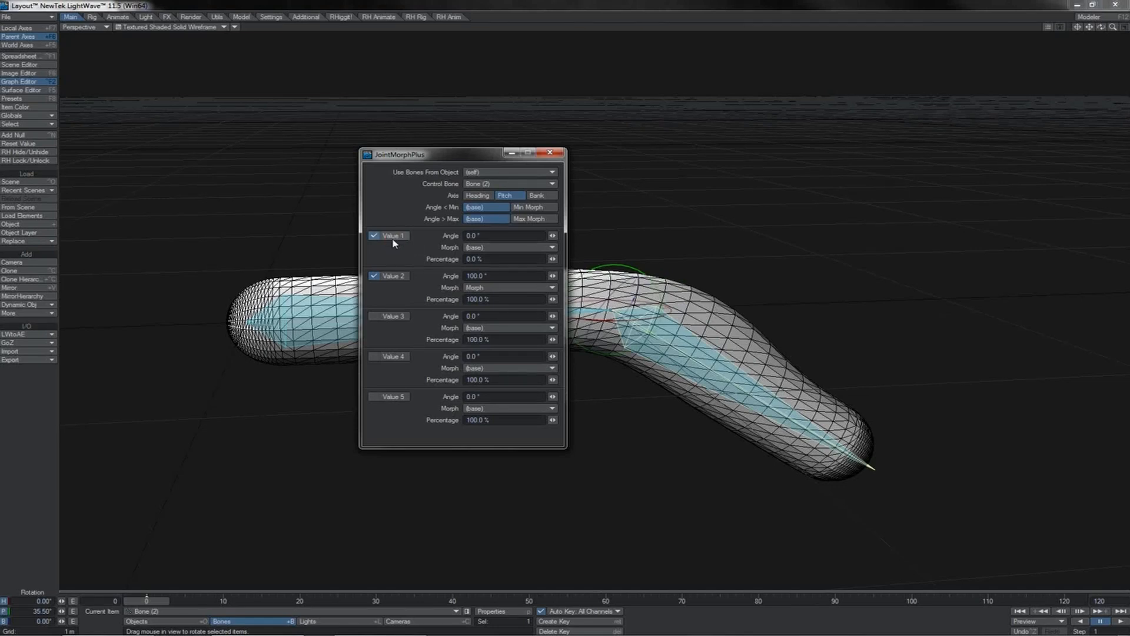
pyautogui.click(394, 241)
pyautogui.moveTo(629, 263)
pyautogui.mouseDown()
pyautogui.moveTo(629, 292)
pyautogui.moveTo(629, 267)
pyautogui.mouseUp()
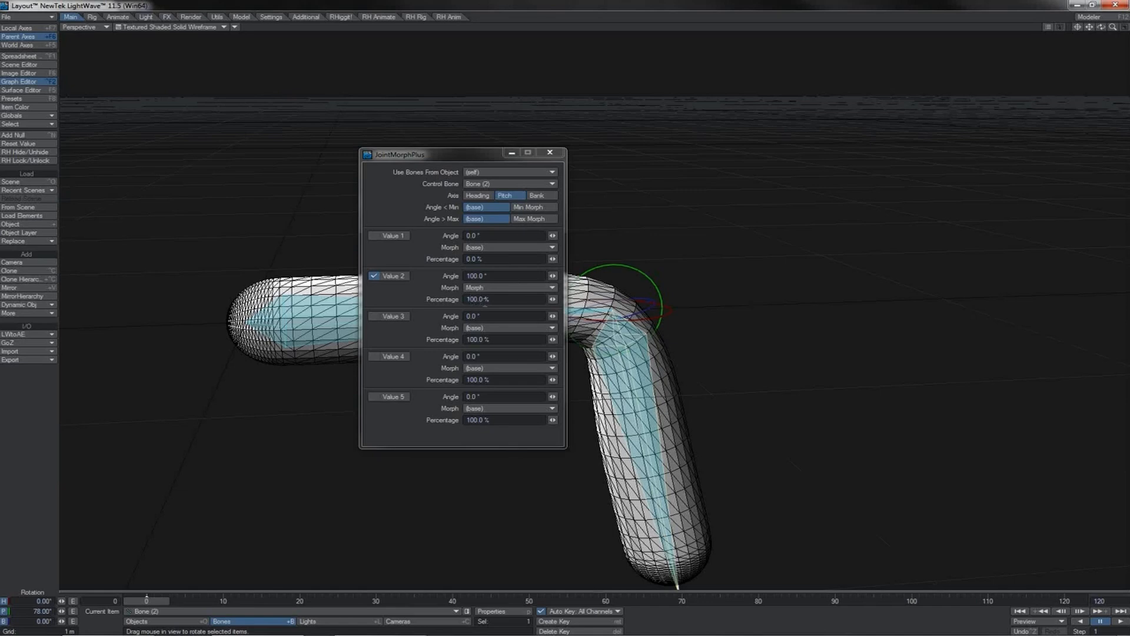
pyautogui.moveTo(661, 300)
pyautogui.mouseDown()
pyautogui.moveTo(660, 326)
pyautogui.moveTo(660, 208)
pyautogui.moveTo(660, 285)
pyautogui.mouseUp()
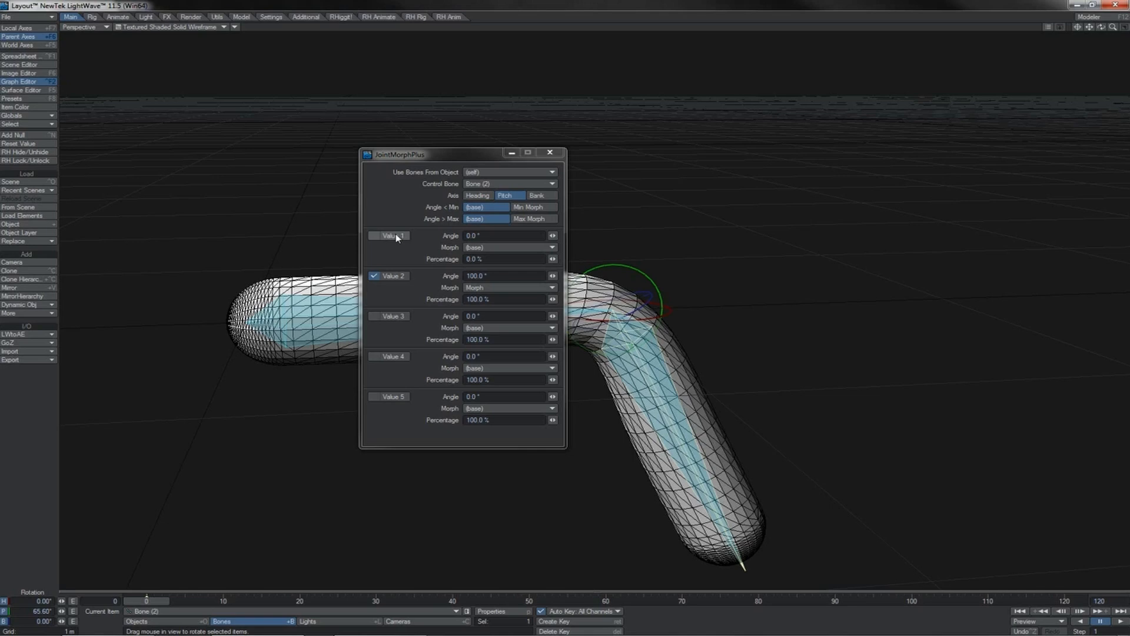
pyautogui.click(393, 236)
pyautogui.moveTo(632, 267)
pyautogui.mouseDown()
pyautogui.moveTo(633, 293)
pyautogui.moveTo(632, 233)
pyautogui.moveTo(633, 262)
pyautogui.mouseUp()
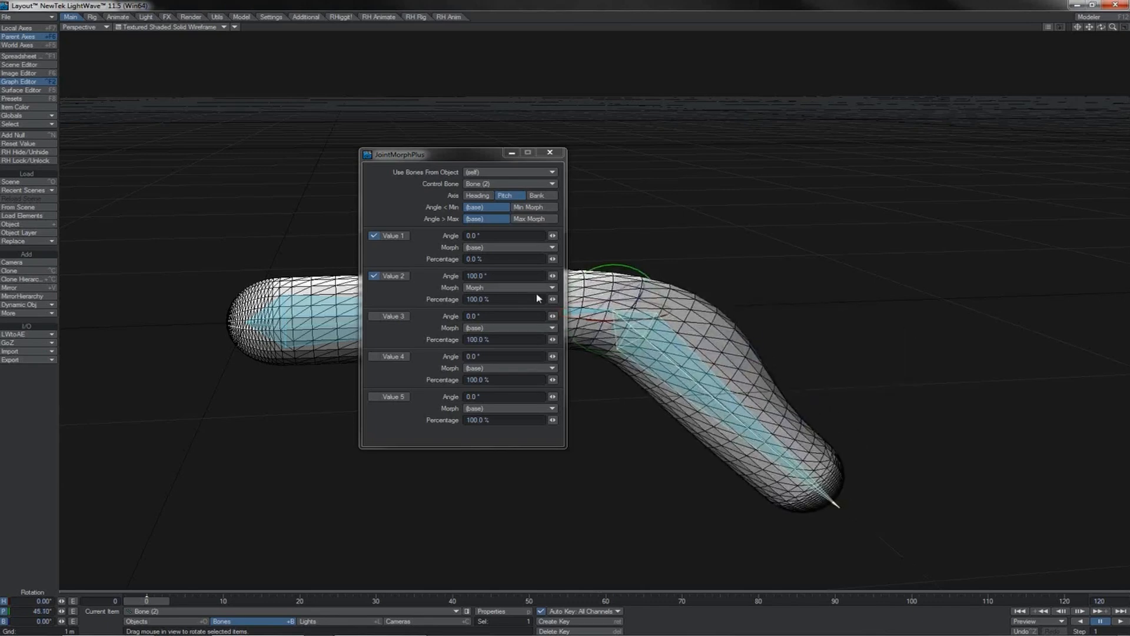
# Step: Set Value 2 to an angle of 80° and a percentage of 30%
pyautogui.click(514, 275)
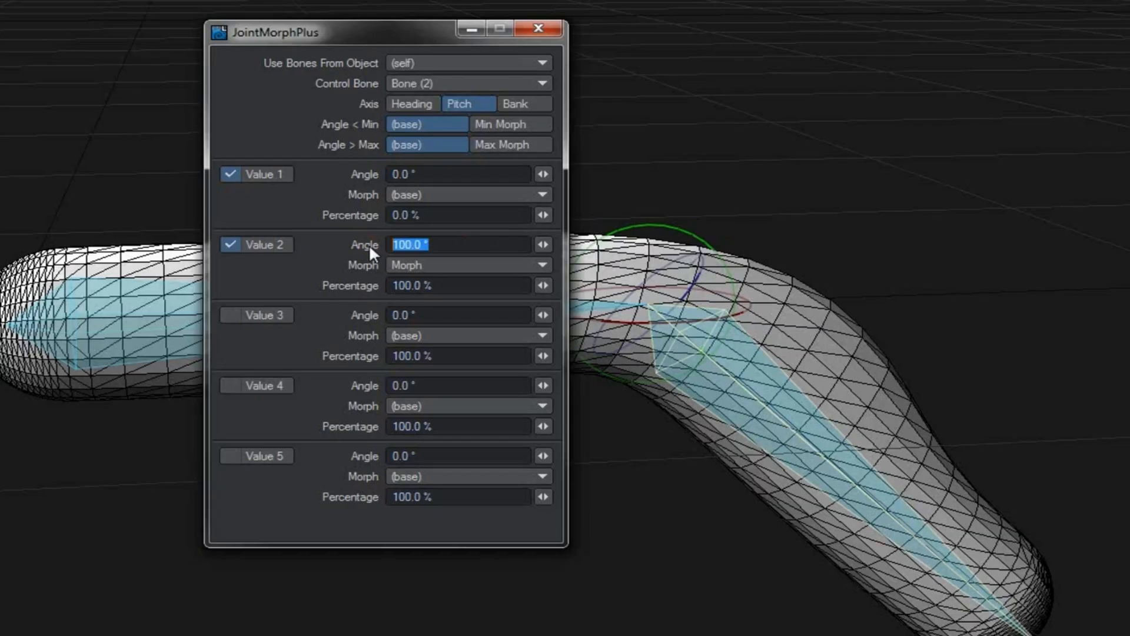
pyautogui.write('80')
pyautogui.press('Tab')
pyautogui.write('30')
pyautogui.press('Tab')
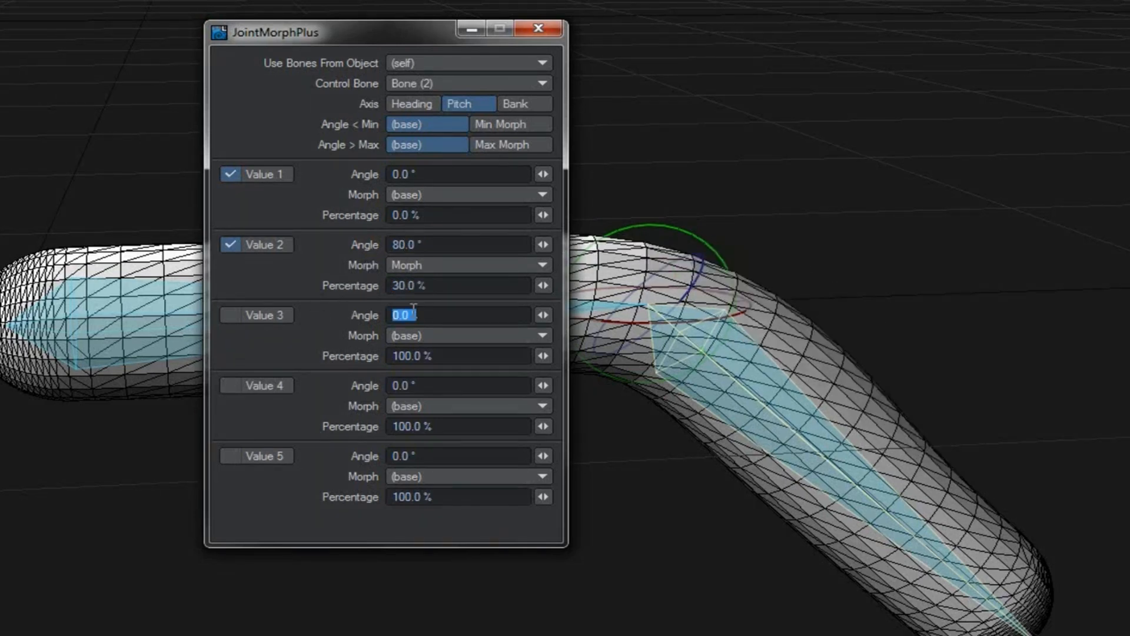
# Step: Set Value 3 to 100° with the Morph target and enable it
pyautogui.write('100')
pyautogui.press('Tab')
pyautogui.click(438, 334)
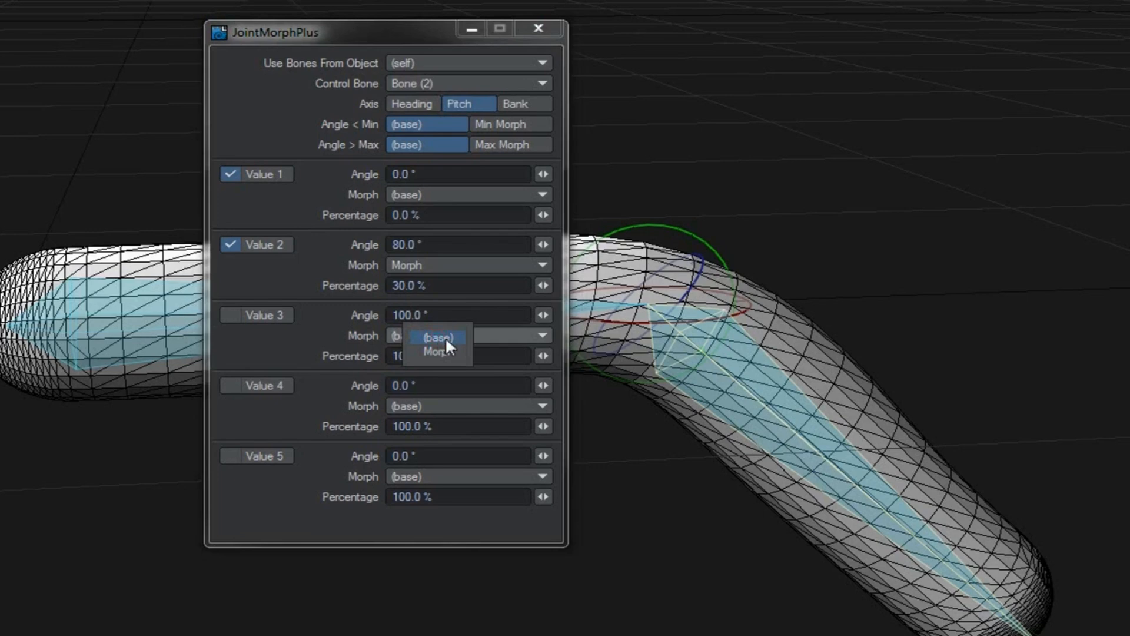
pyautogui.click(451, 351)
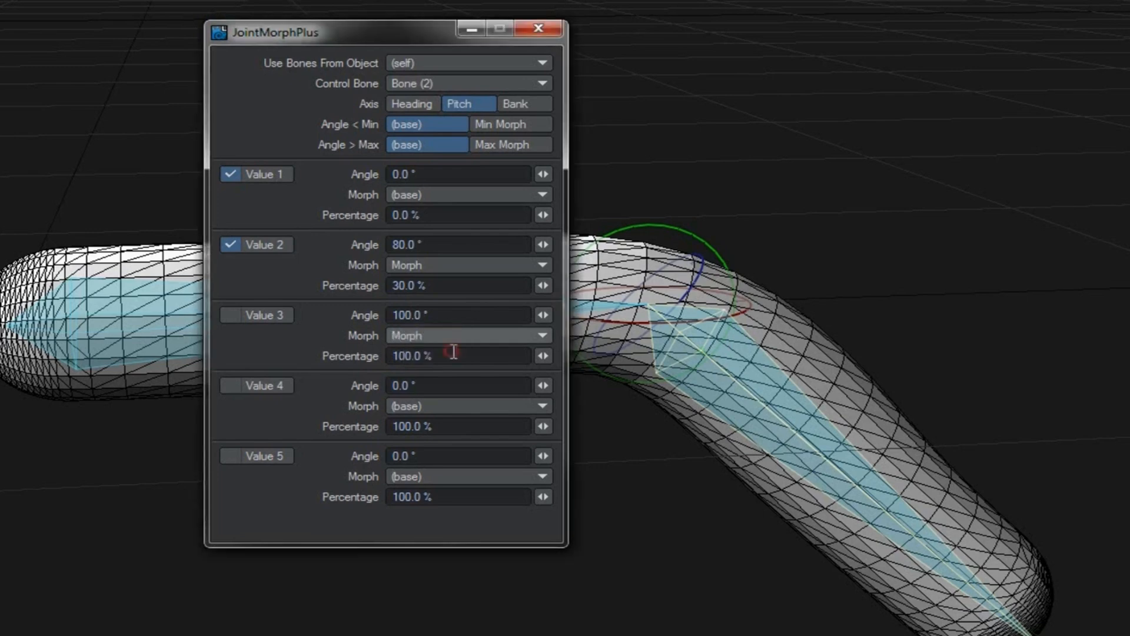
pyautogui.click(281, 314)
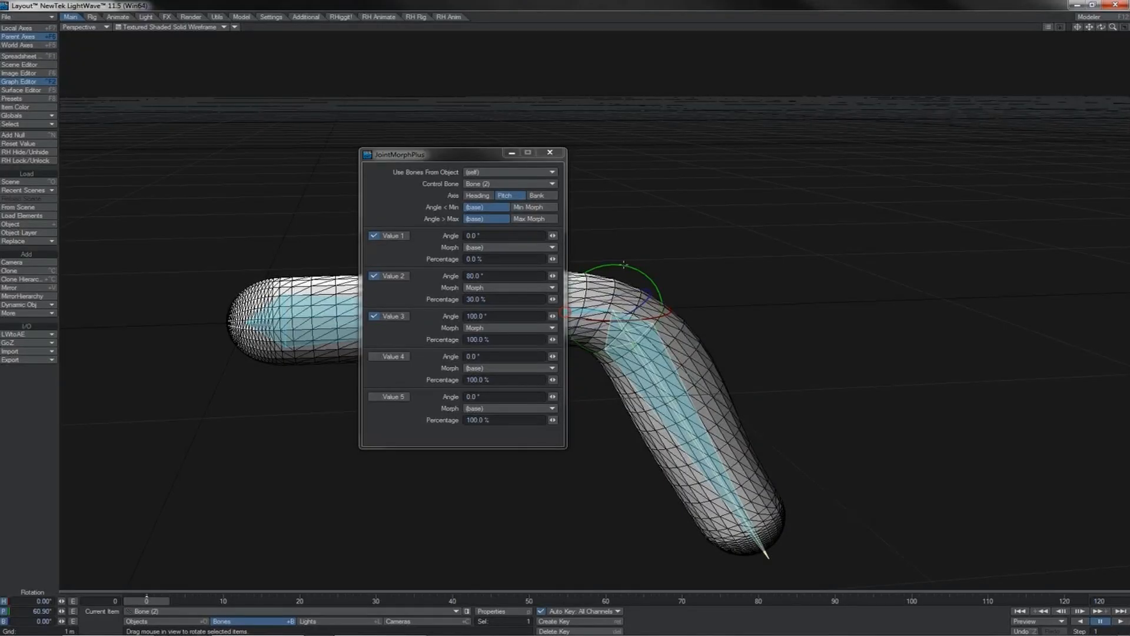
# Step: Pitch Bone (2) through and beyond the 80° and 100° angles to examine the three-value morph falloff
pyautogui.moveTo(624, 265)
pyautogui.mouseDown()
pyautogui.moveTo(589, 265)
pyautogui.moveTo(639, 268)
pyautogui.moveTo(658, 288)
pyautogui.moveTo(658, 316)
pyautogui.moveTo(660, 292)
pyautogui.moveTo(662, 312)
pyautogui.moveTo(649, 278)
pyautogui.moveTo(661, 305)
pyautogui.moveTo(624, 265)
pyautogui.mouseUp()
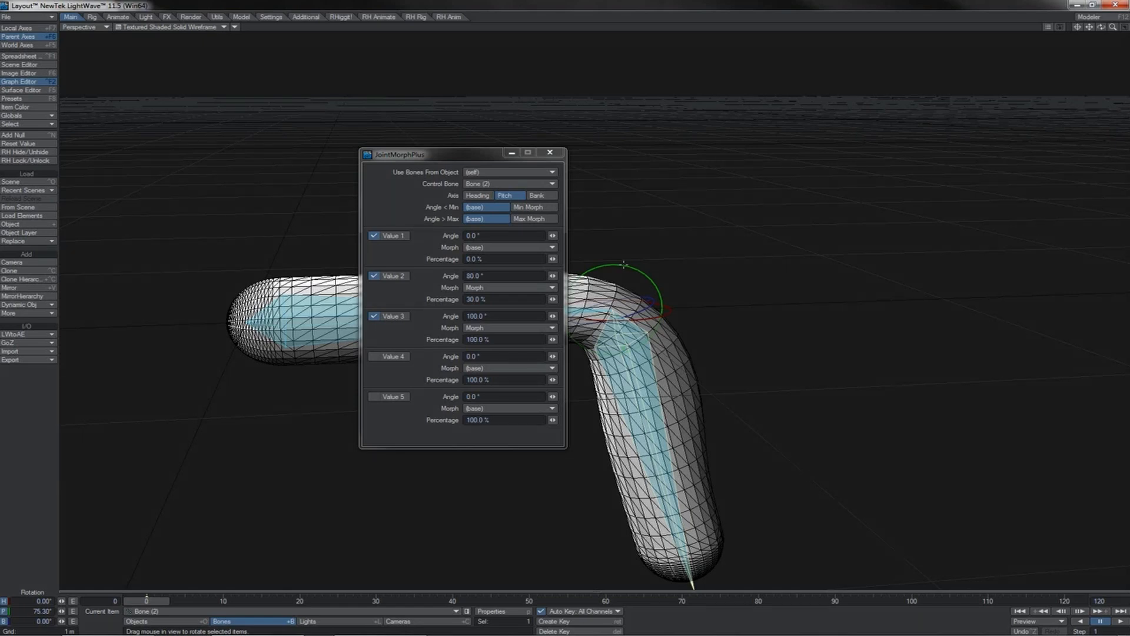
pyautogui.moveTo(625, 264); pyautogui.dragTo(624, 264)
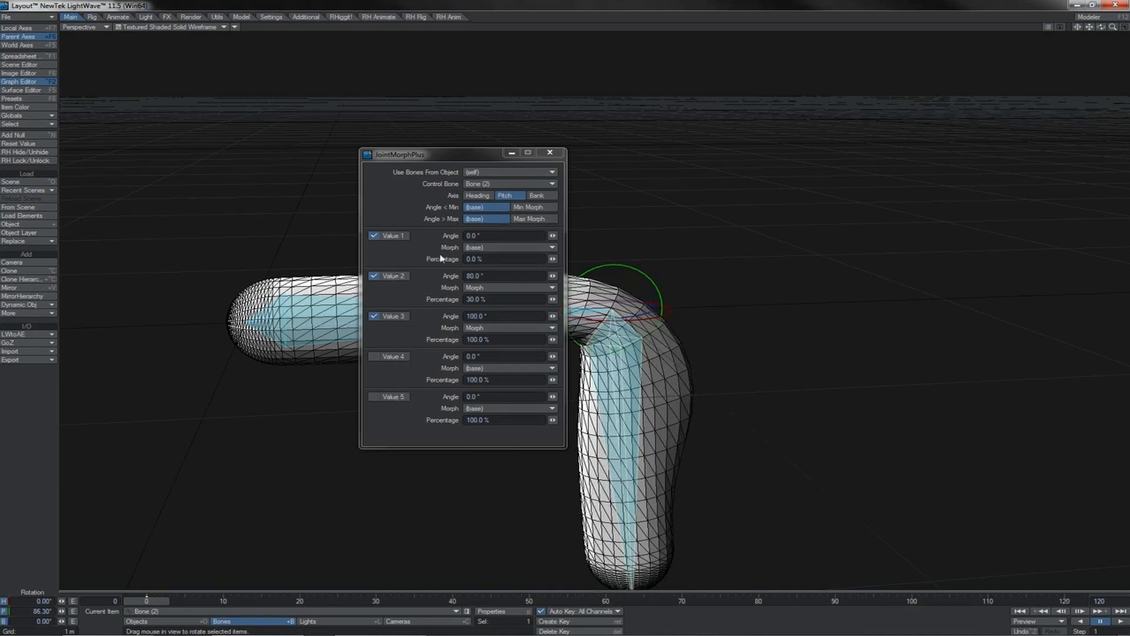
pyautogui.moveTo(604, 264); pyautogui.dragTo(604, 264)
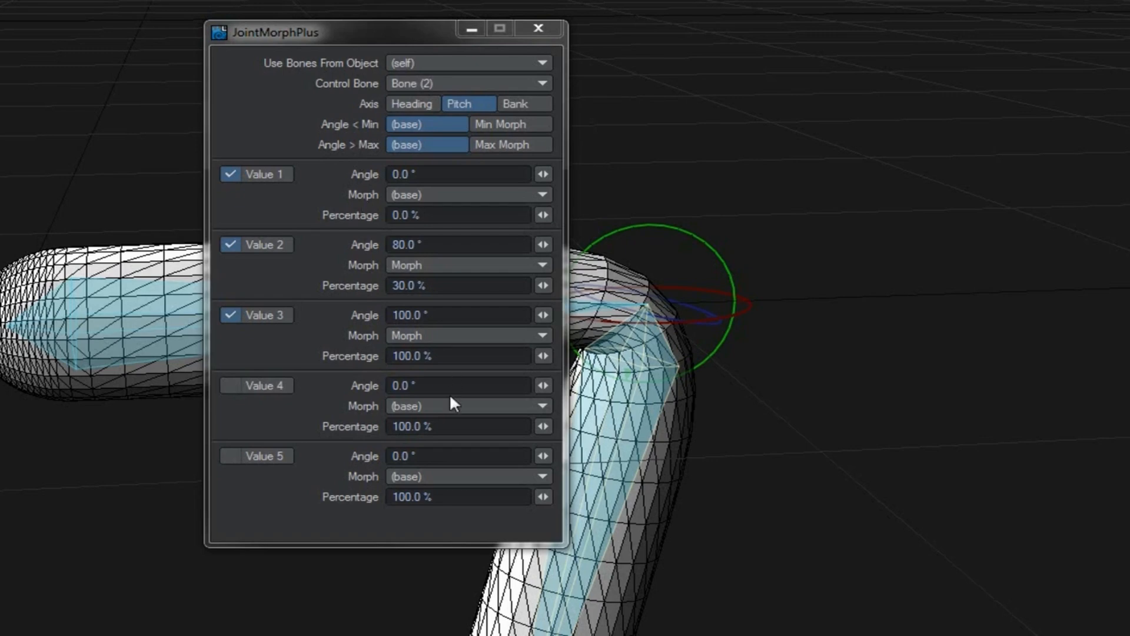
# Step: Set the Angle > Max behaviour to Max Morph and test the bend by pitching Bone (2)
pyautogui.click(446, 316)
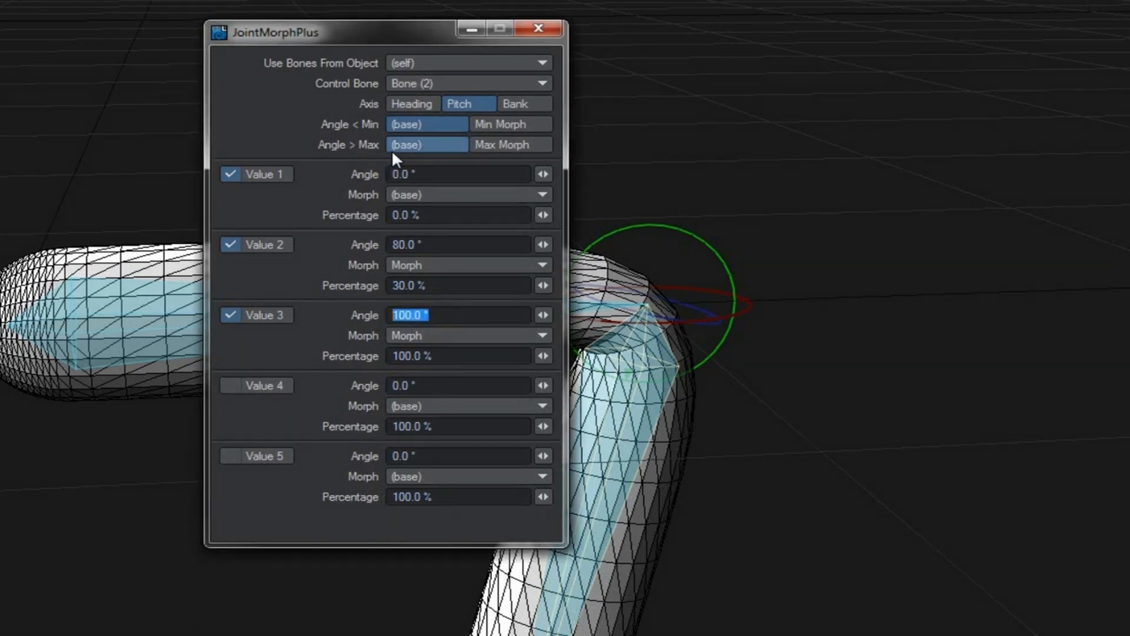
pyautogui.click(491, 146)
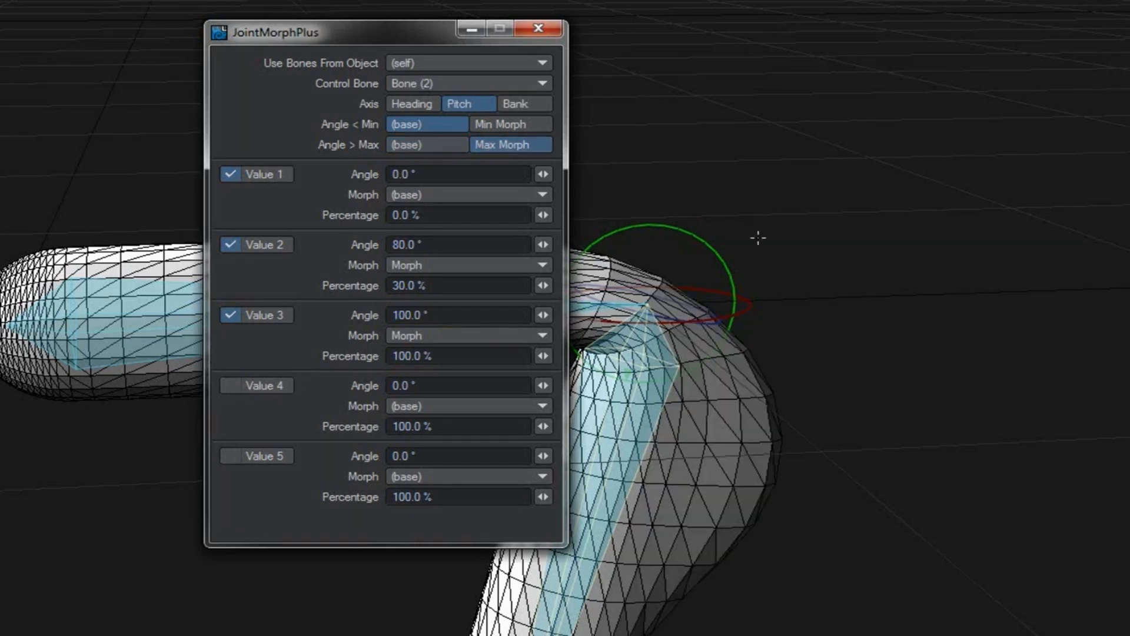
pyautogui.moveTo(690, 240)
pyautogui.mouseDown()
pyautogui.moveTo(701, 253)
pyautogui.moveTo(673, 231)
pyautogui.mouseUp()
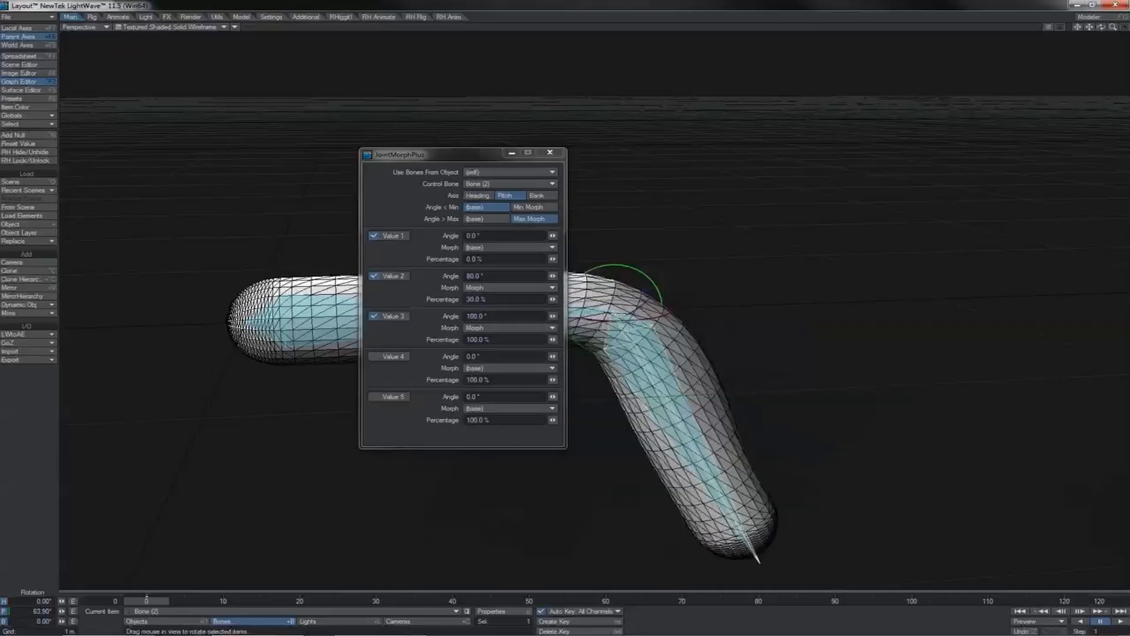
pyautogui.moveTo(659, 294); pyautogui.dragTo(661, 262)
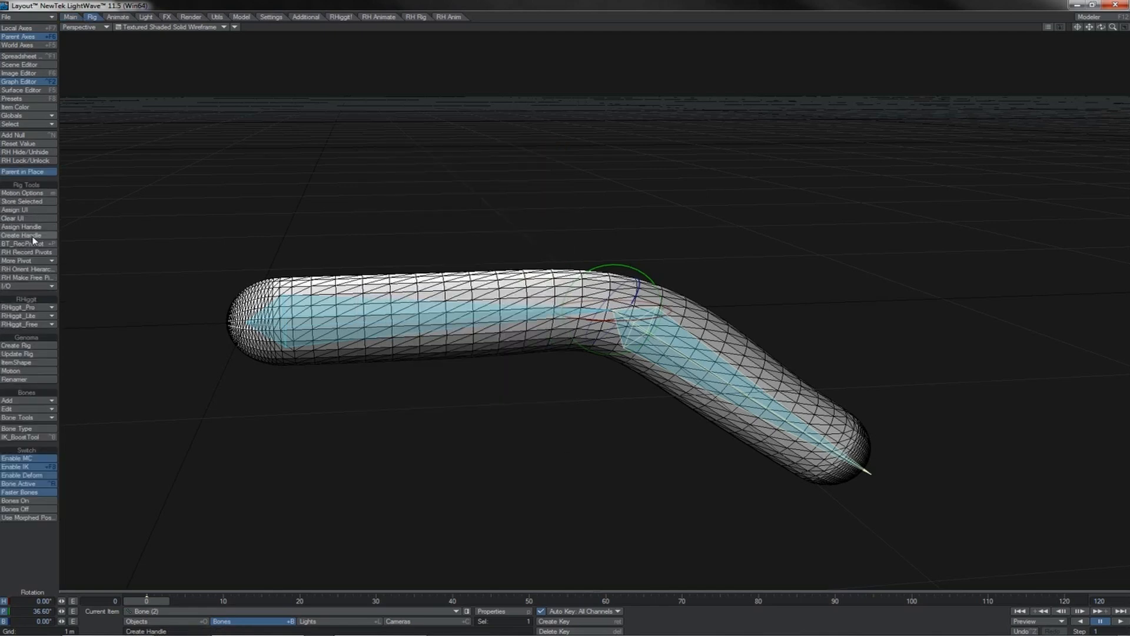
# Step: Create a handle for Bone (2) above the joint and pitch the handle to about 90°
pyautogui.click(33, 235)
pyautogui.click(283, 319)
pyautogui.moveTo(624, 235)
pyautogui.mouseDown()
pyautogui.moveTo(709, 189)
pyautogui.moveTo(621, 237)
pyautogui.moveTo(558, 227)
pyautogui.moveTo(643, 230)
pyautogui.moveTo(695, 202)
pyautogui.moveTo(603, 232)
pyautogui.moveTo(664, 222)
pyautogui.moveTo(606, 234)
pyautogui.moveTo(638, 232)
pyautogui.moveTo(613, 235)
pyautogui.moveTo(703, 196)
pyautogui.moveTo(617, 235)
pyautogui.mouseUp()
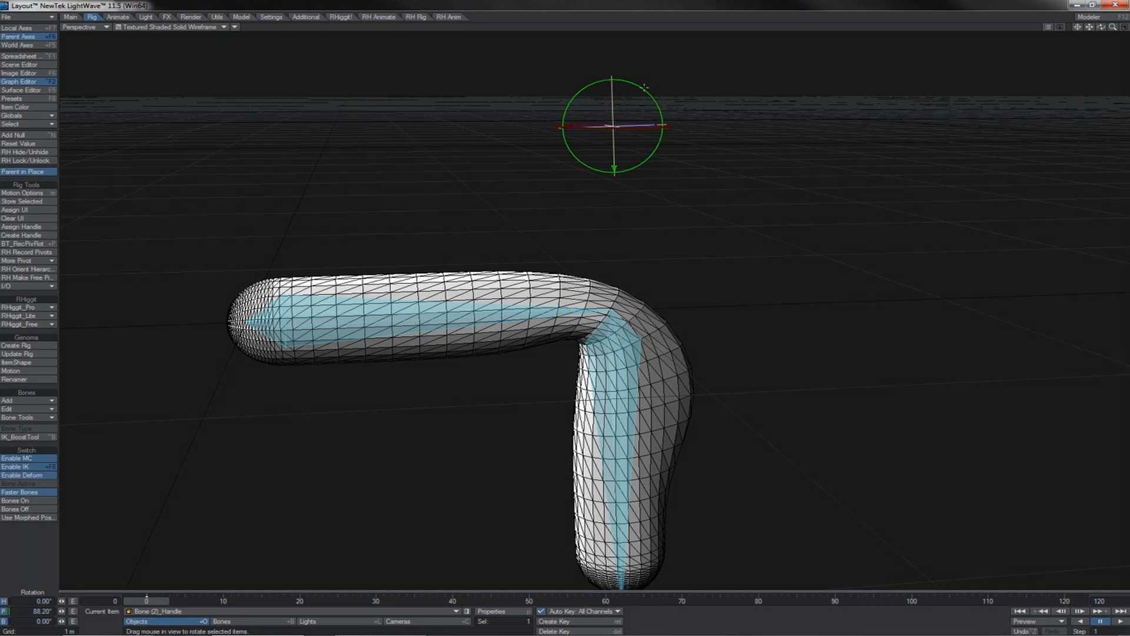
pyautogui.moveTo(645, 87); pyautogui.dragTo(645, 95)
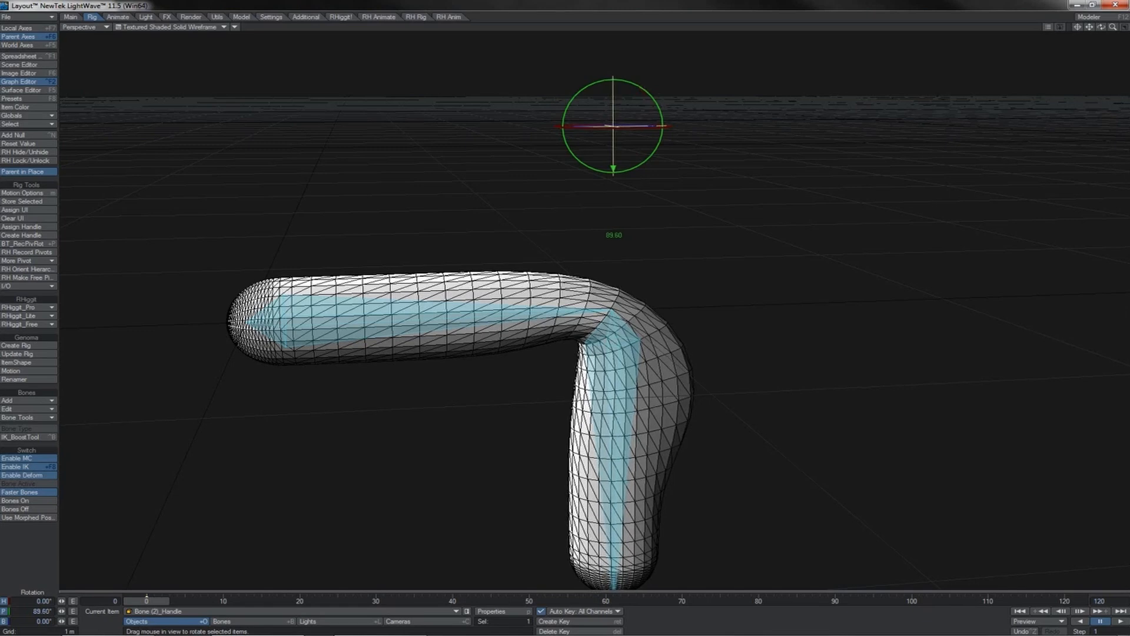
# Step: Pitch the handle beyond 90°, and turn off the World option for Bone (2)'s rotation item in its motion options
pyautogui.moveTo(645, 94); pyautogui.dragTo(645, 97)
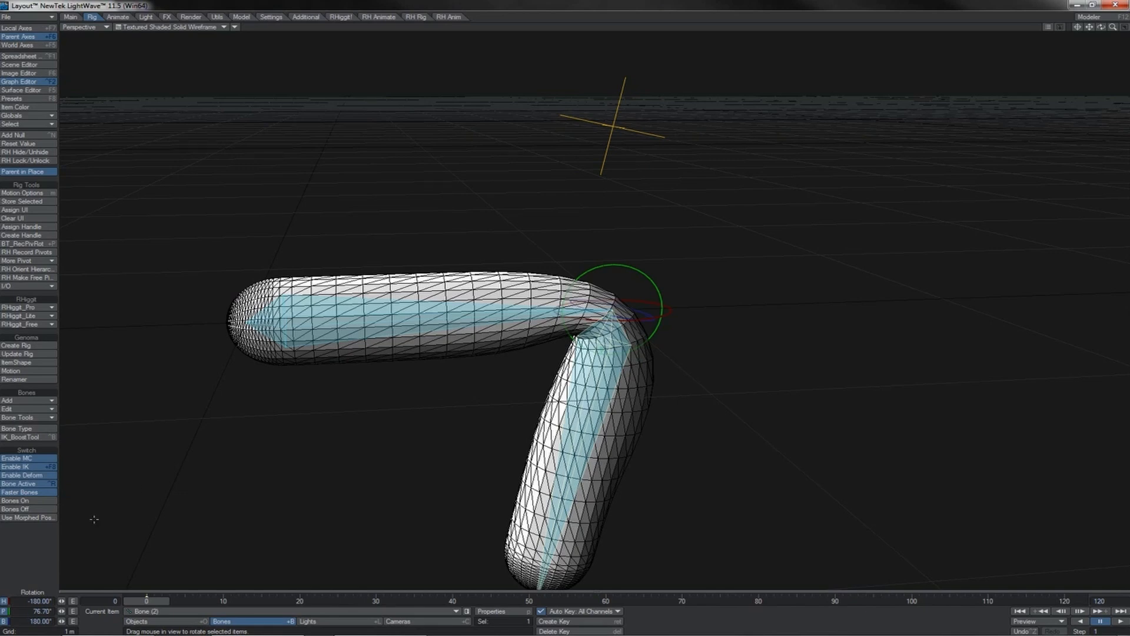
pyautogui.moveTo(29, 611); pyautogui.dragTo(52, 611)
pyautogui.press('m')
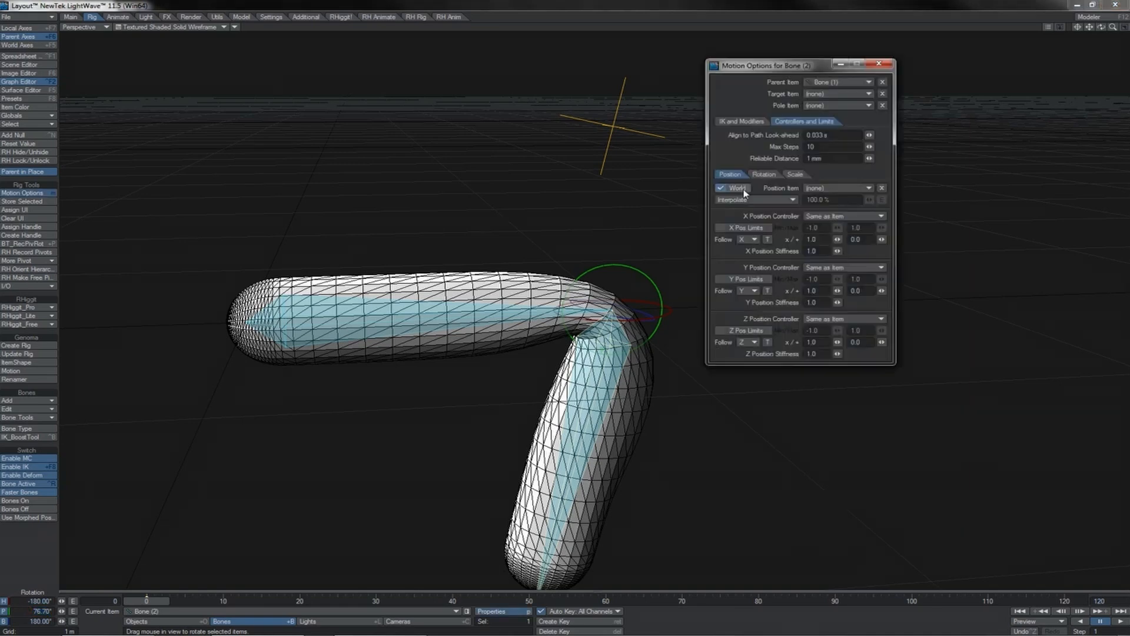
pyautogui.click(756, 174)
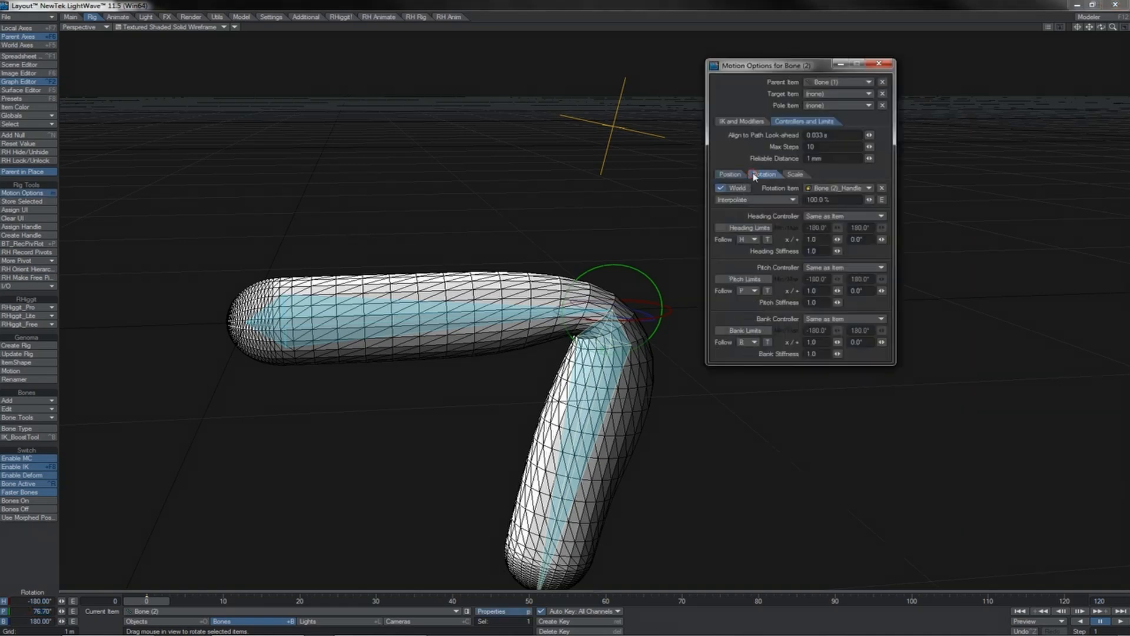
pyautogui.click(725, 188)
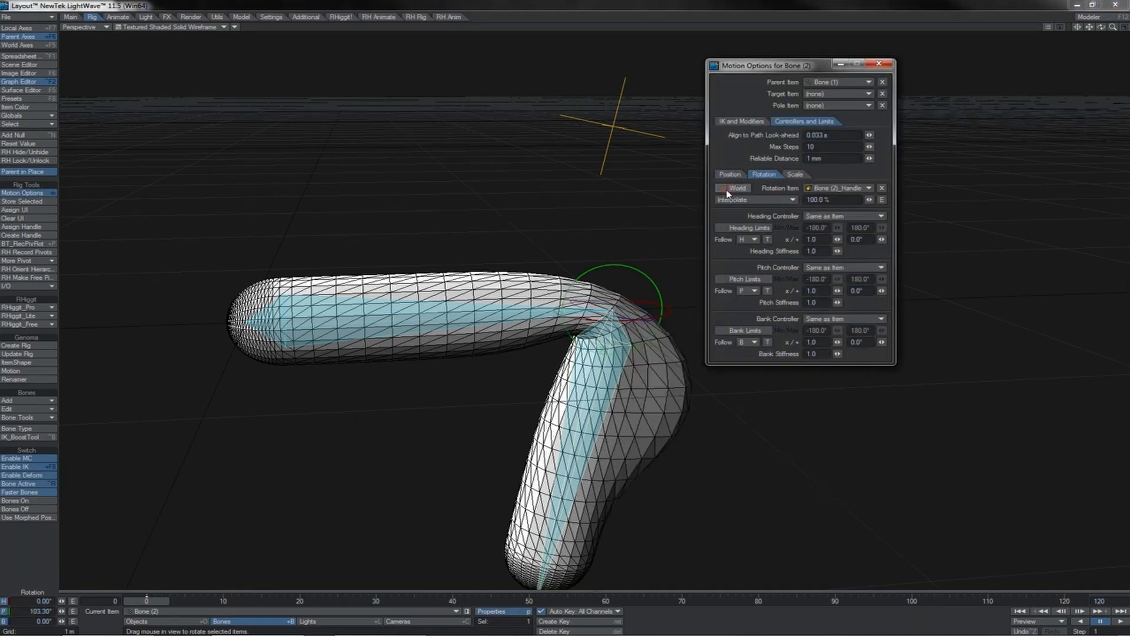
pyautogui.click(876, 65)
# Step: Pitch the Bone (2) handle to about 110° and back to about 42° to test the morph with local rotation
pyautogui.click(620, 127)
pyautogui.moveTo(620, 127); pyautogui.dragTo(570, 229)
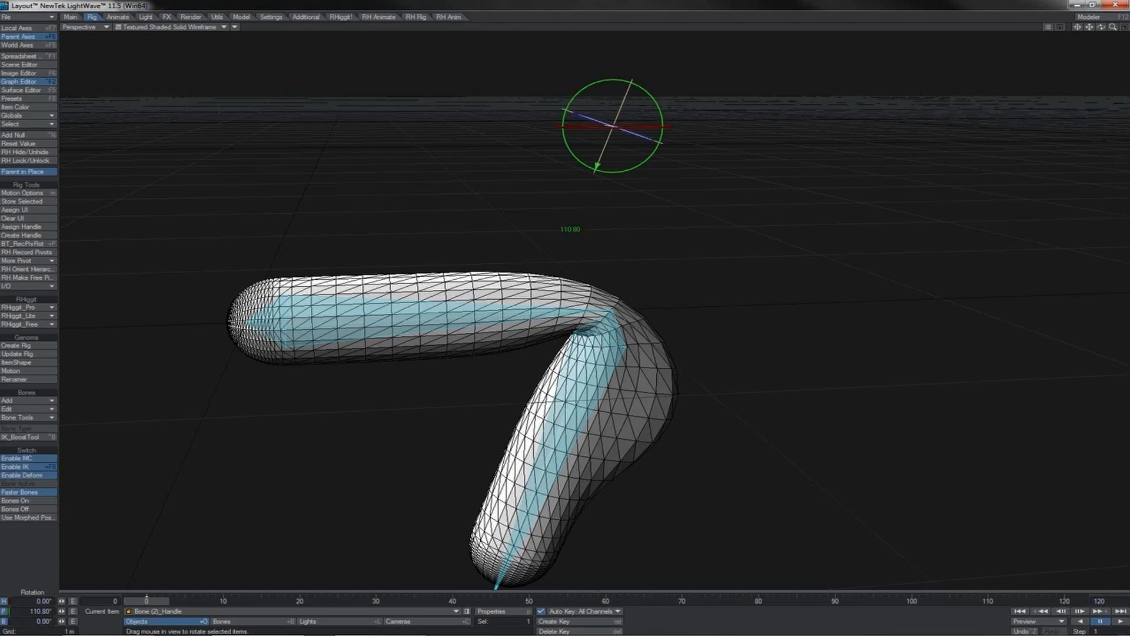
pyautogui.moveTo(570, 229); pyautogui.dragTo(634, 87)
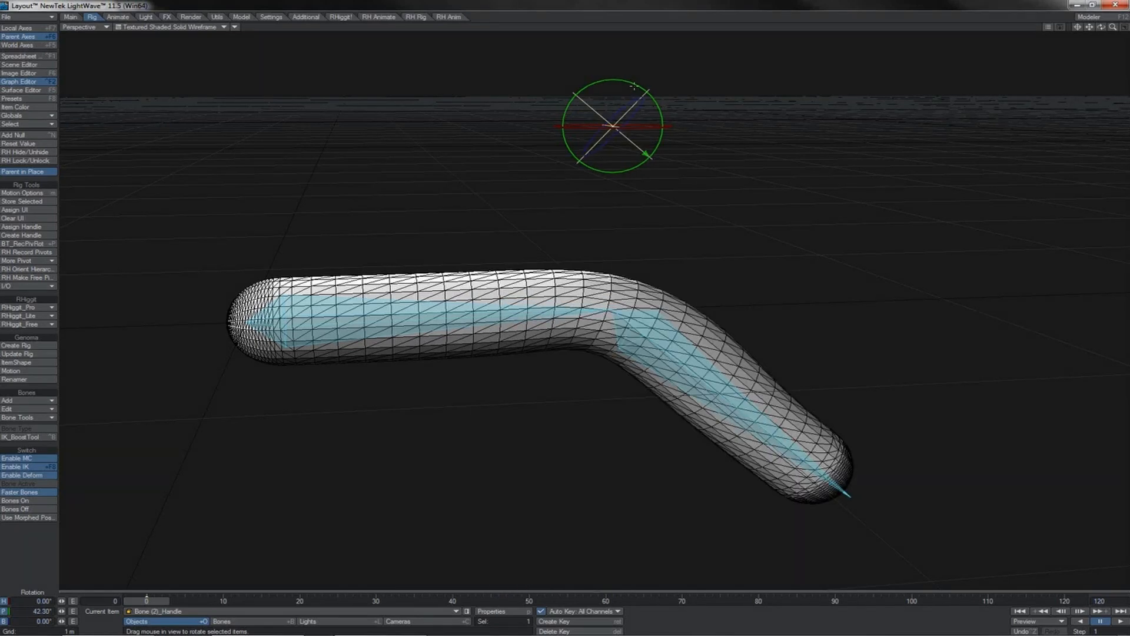